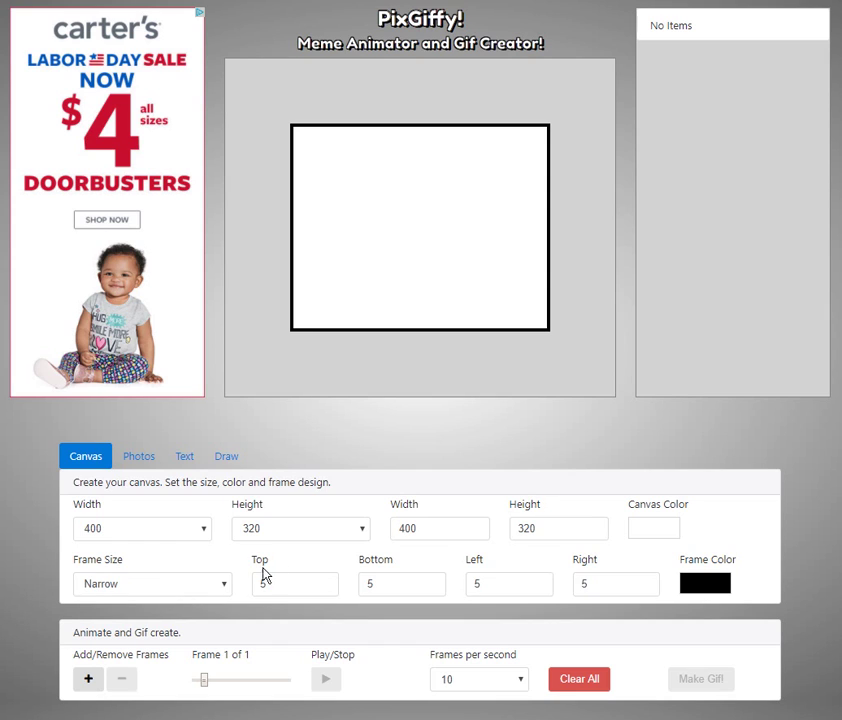
# Set the canvas to 244 × 272 with Frame Size None, then show the Photos tab
pyautogui.doubleClick(433, 528)
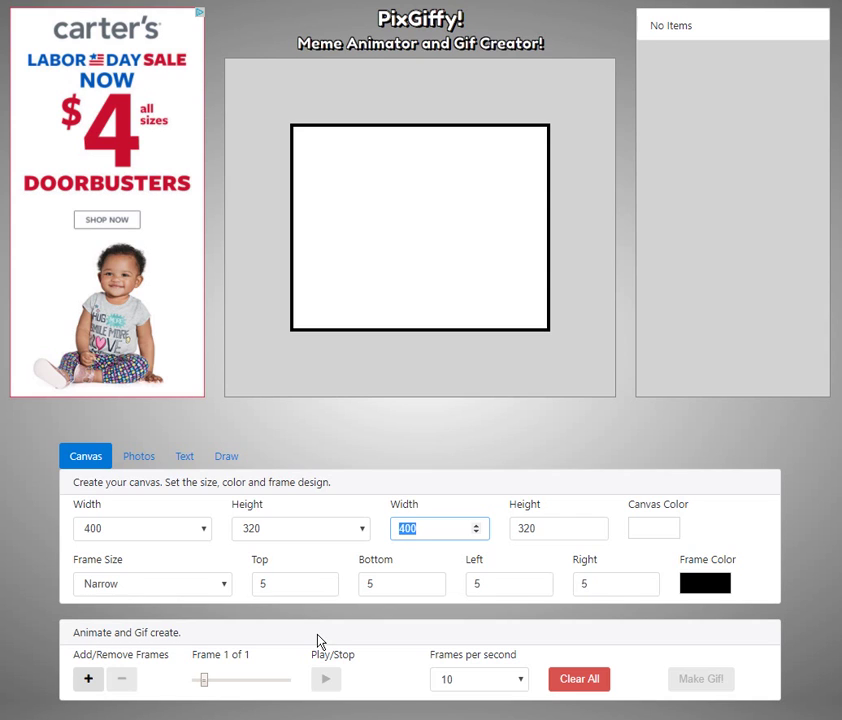
pyautogui.write('244')
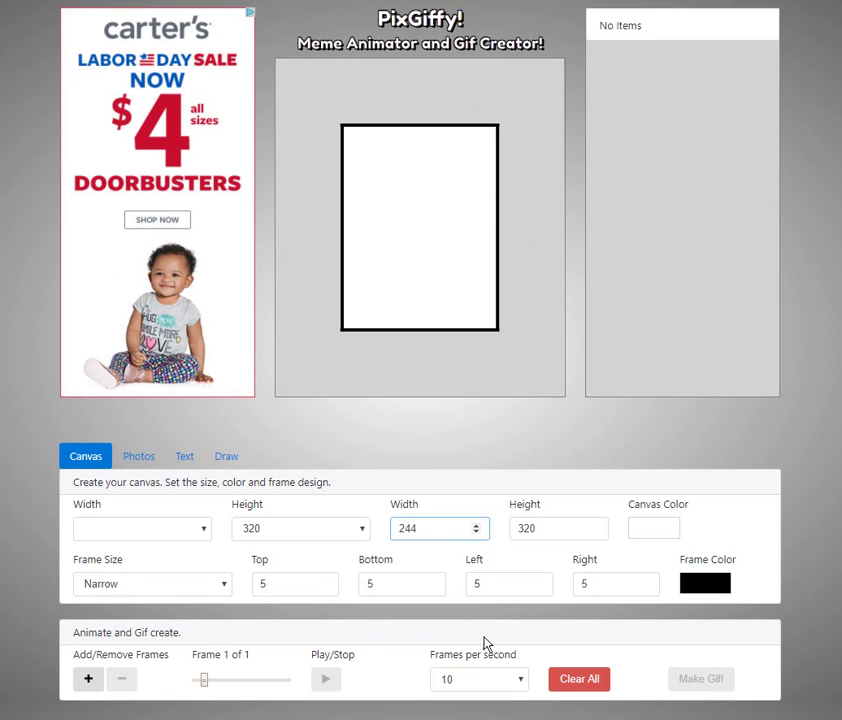
pyautogui.doubleClick(571, 531)
pyautogui.write('2')
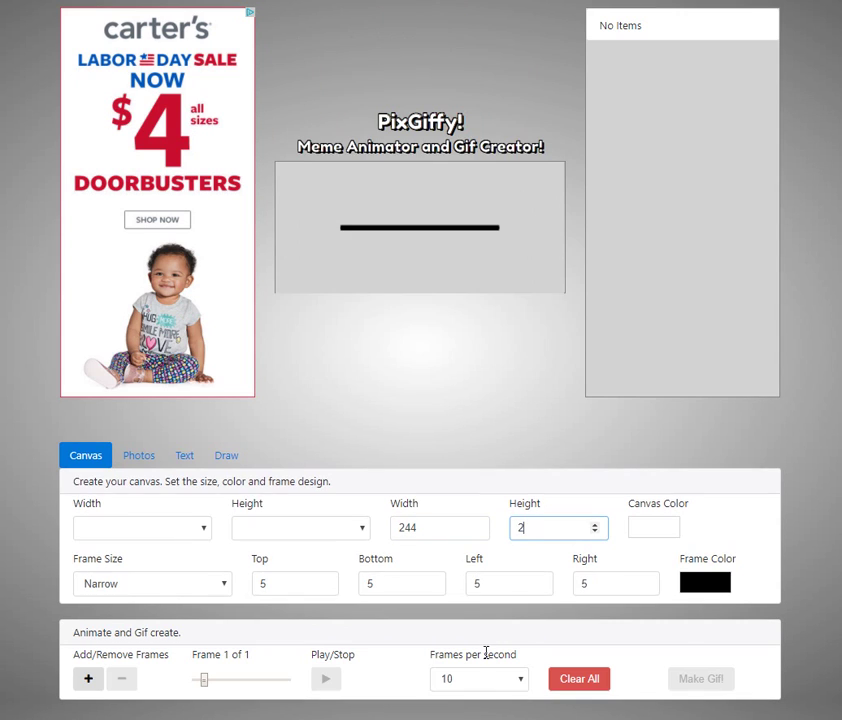
pyautogui.write('7')
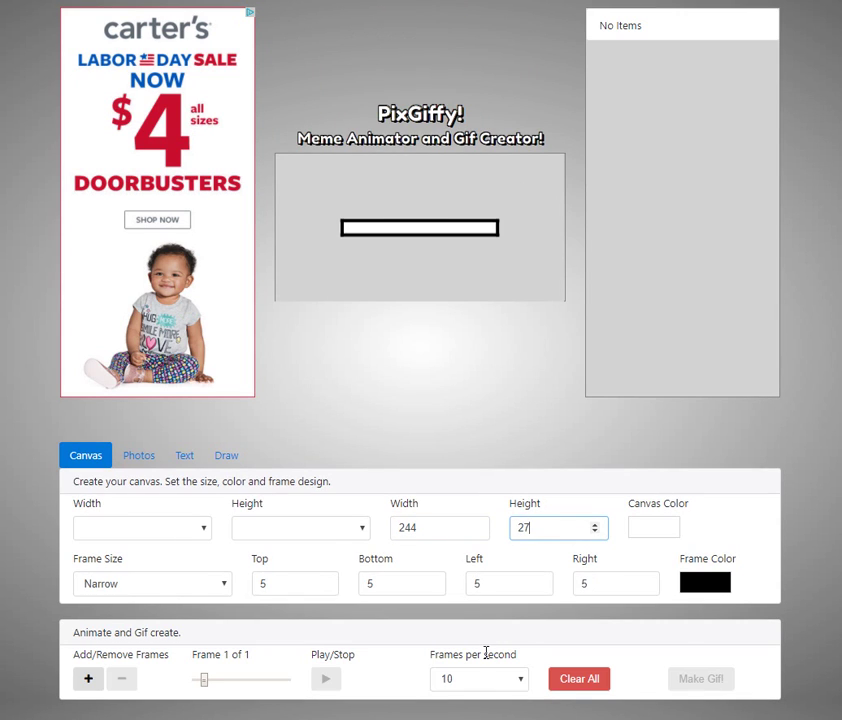
pyautogui.write('2')
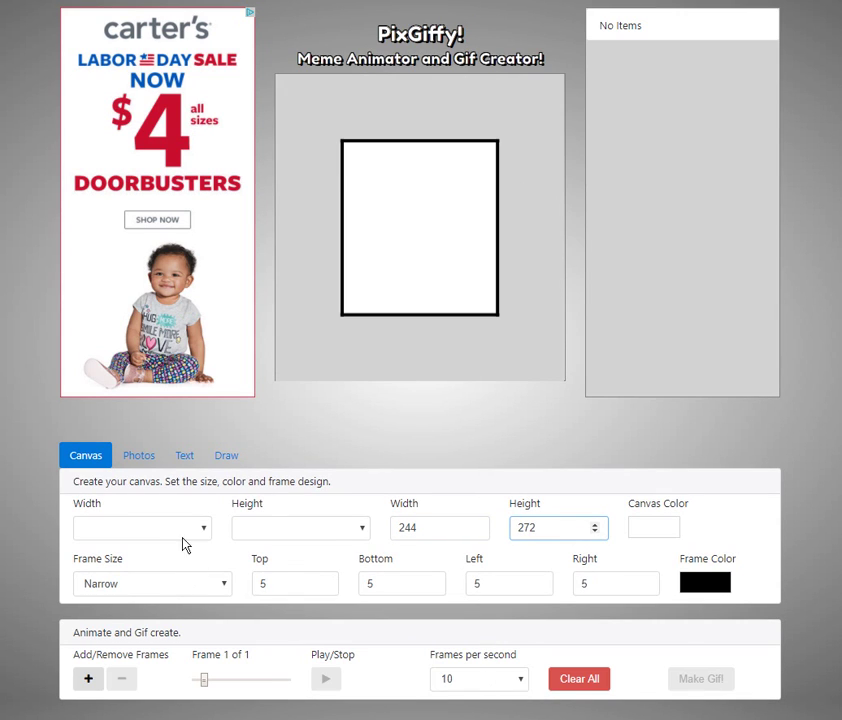
pyautogui.click(195, 588)
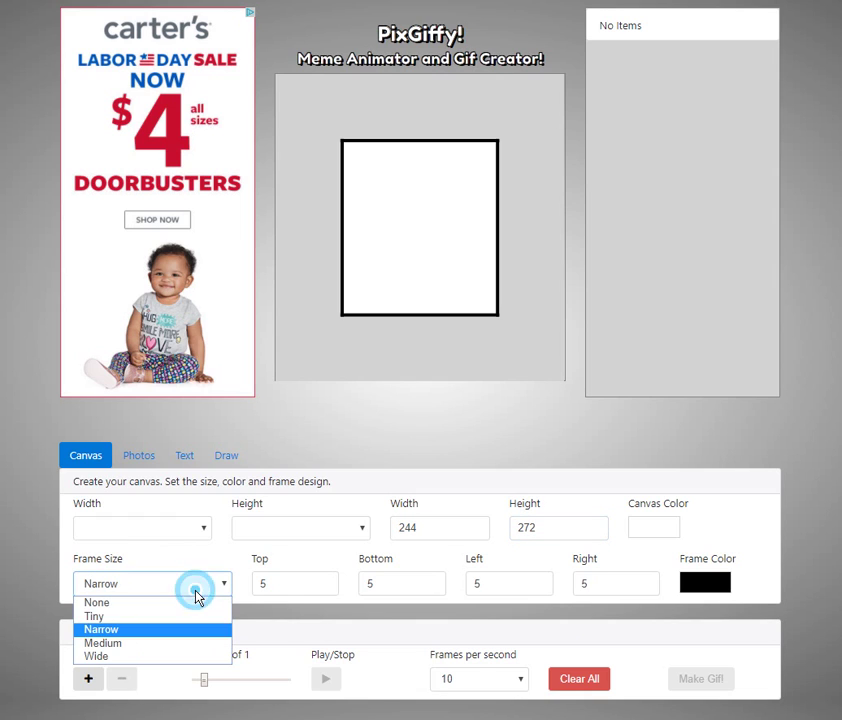
pyautogui.click(171, 603)
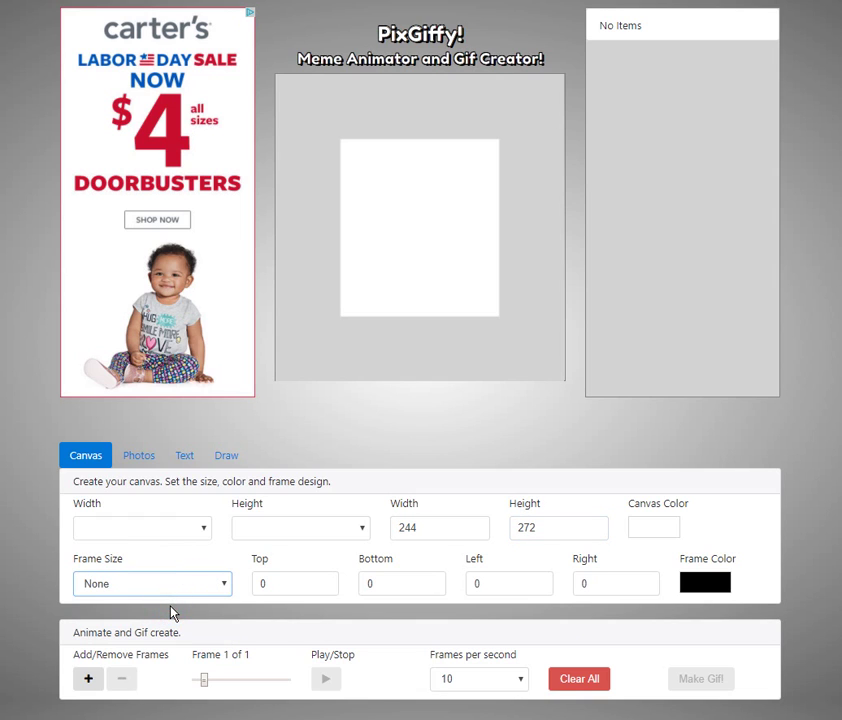
pyautogui.click(138, 456)
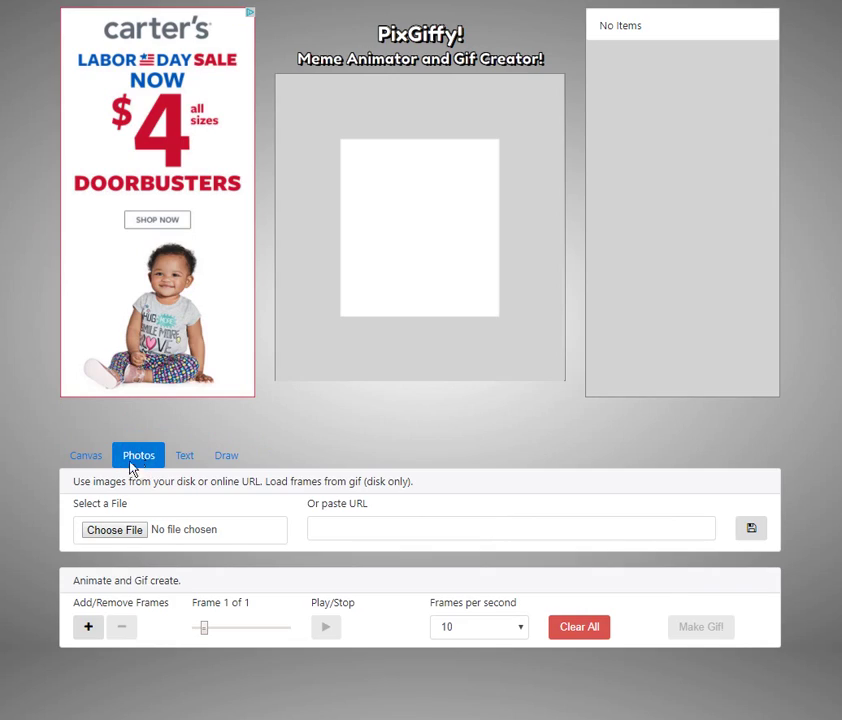
# Pick tenor.gif in the file picker and load all its frames onto the canvas
pyautogui.click(129, 540)
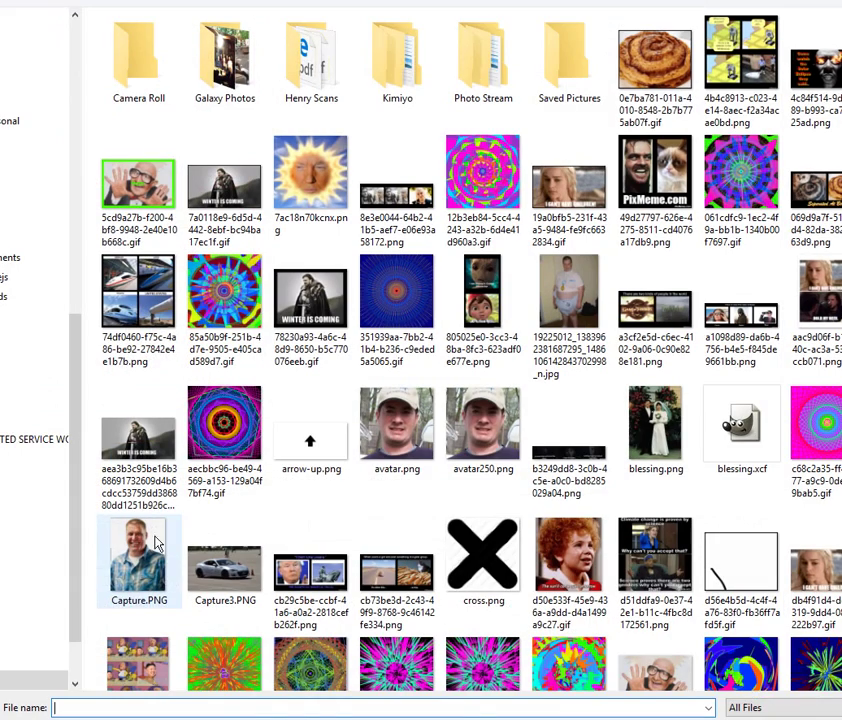
pyautogui.scroll(-4, 598, 564)
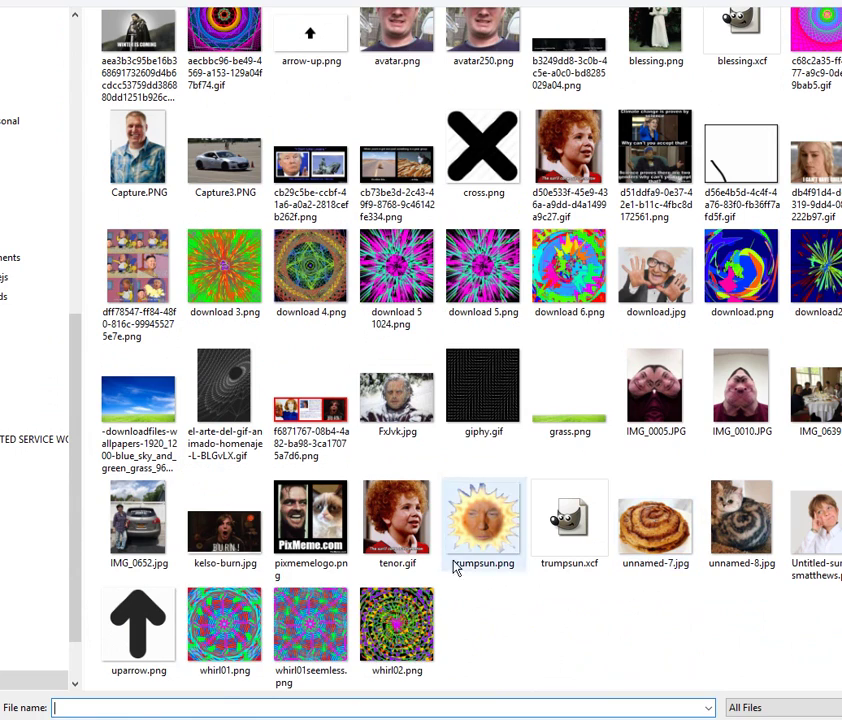
pyautogui.click(388, 522)
pyautogui.doubleClick(388, 522)
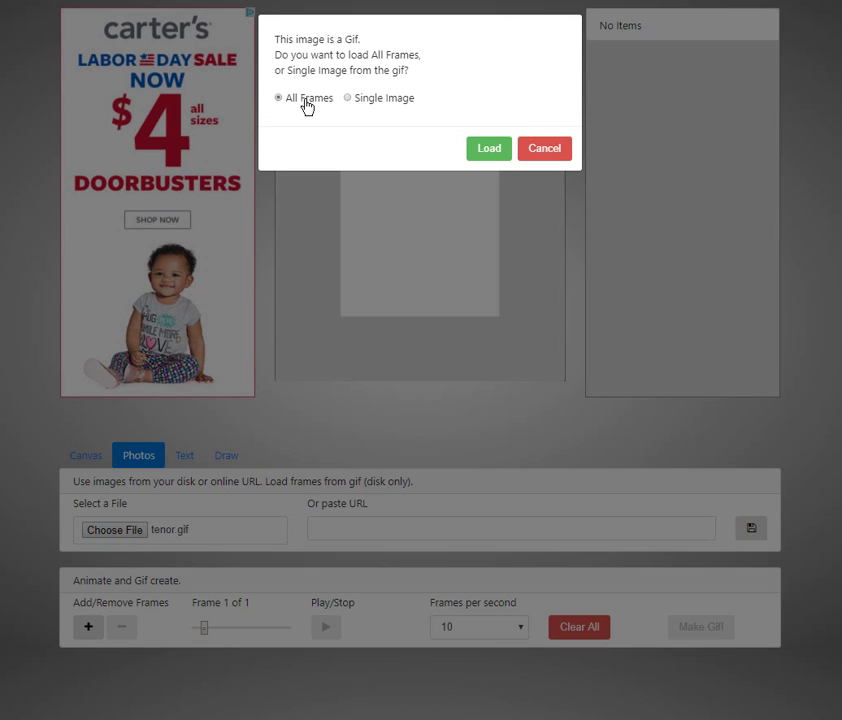
pyautogui.click(489, 149)
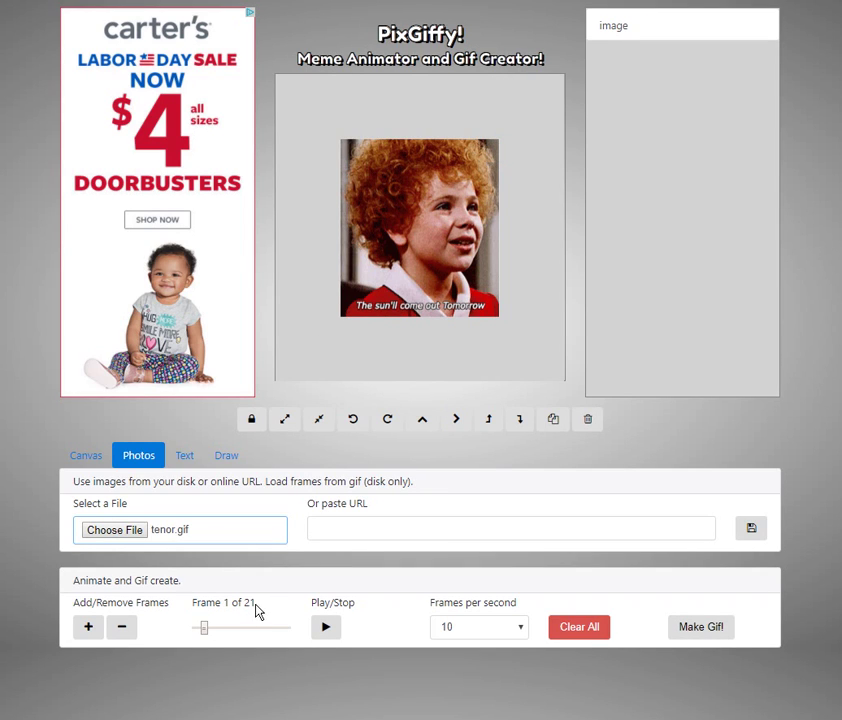
# Add a new frame after frame 21 and remove its copied gif image so it is blank
pyautogui.moveTo(207, 638); pyautogui.dragTo(318, 640)
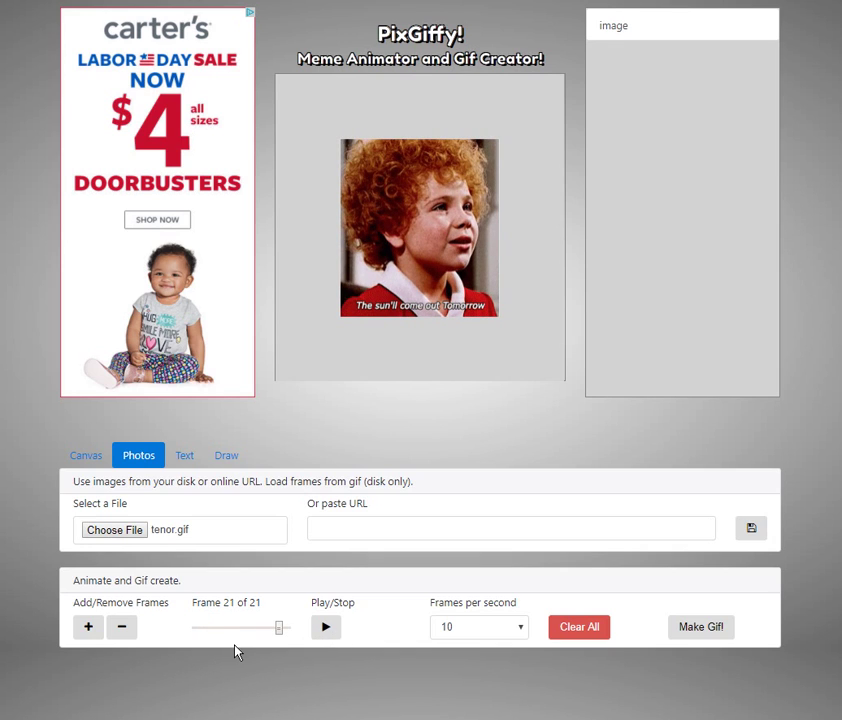
pyautogui.click(89, 627)
pyautogui.click(428, 238)
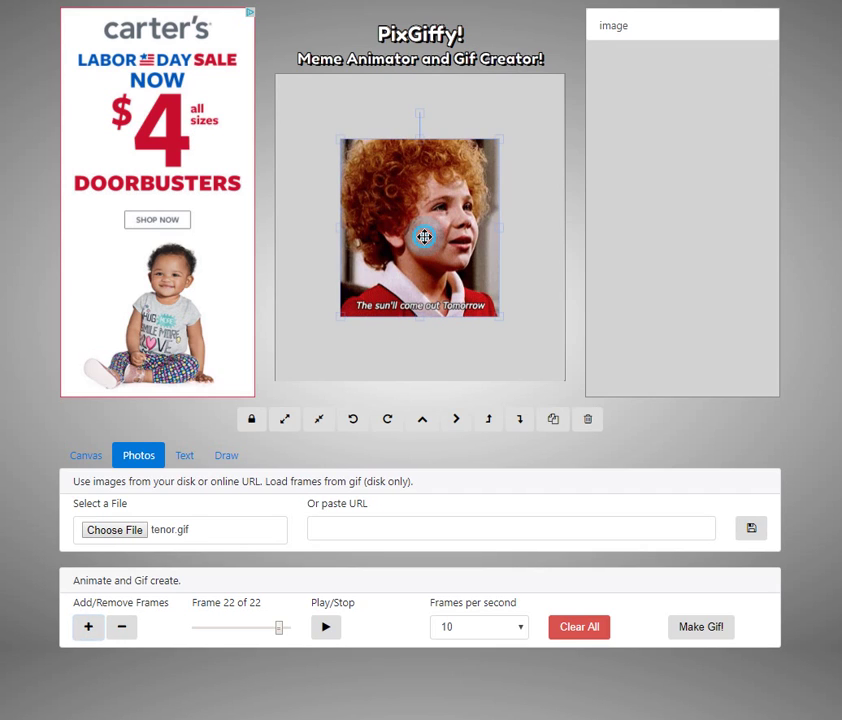
pyautogui.click(589, 420)
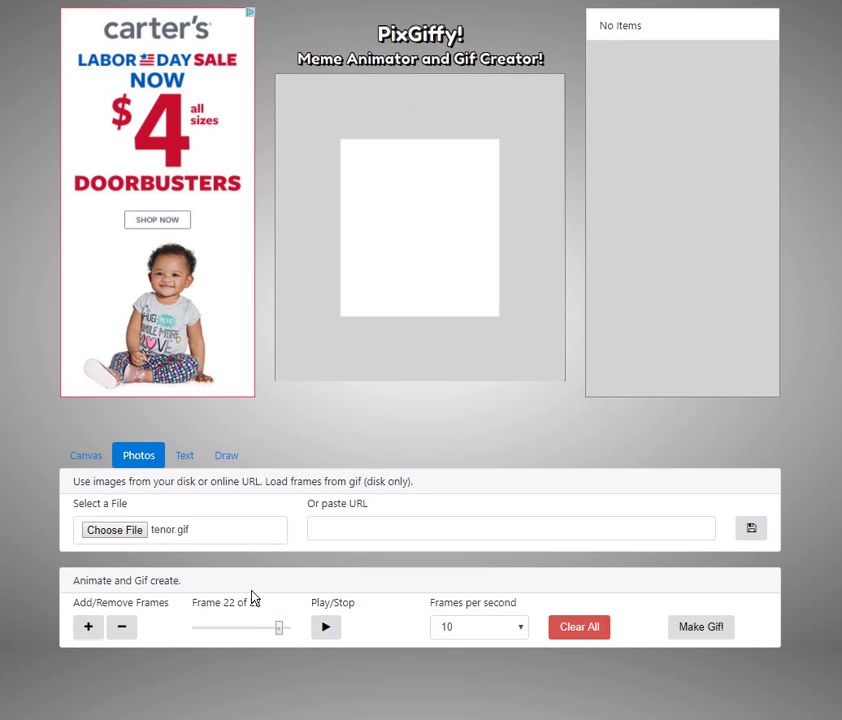
# Import the blue sky and green grass wallpaper image
pyautogui.moveTo(279, 627); pyautogui.dragTo(311, 641)
pyautogui.click(116, 530)
pyautogui.scroll(-4, 381, 455)
pyautogui.doubleClick(134, 400)
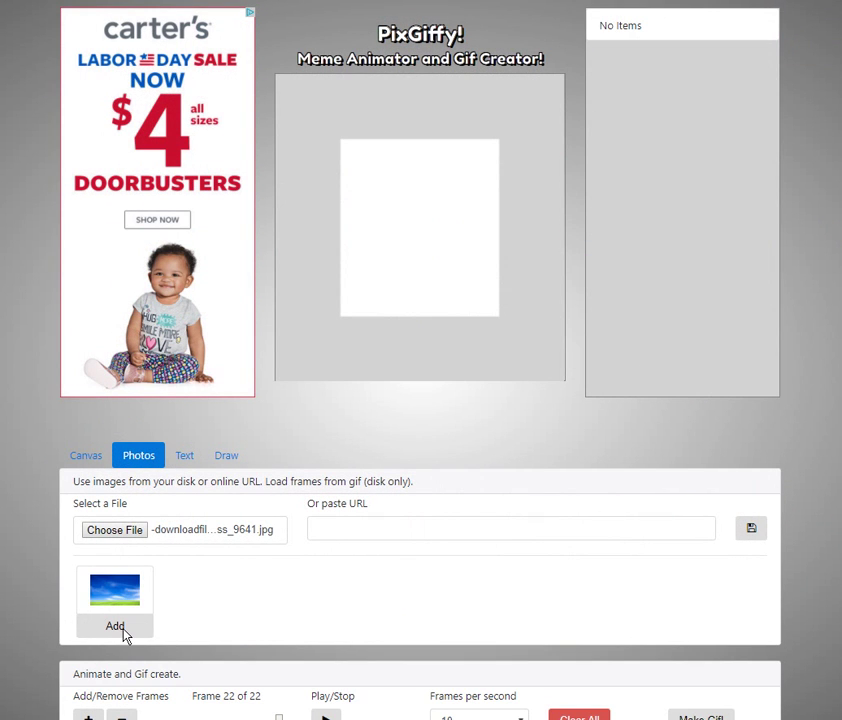
# Import trumpsun.png as a second image
pyautogui.click(116, 538)
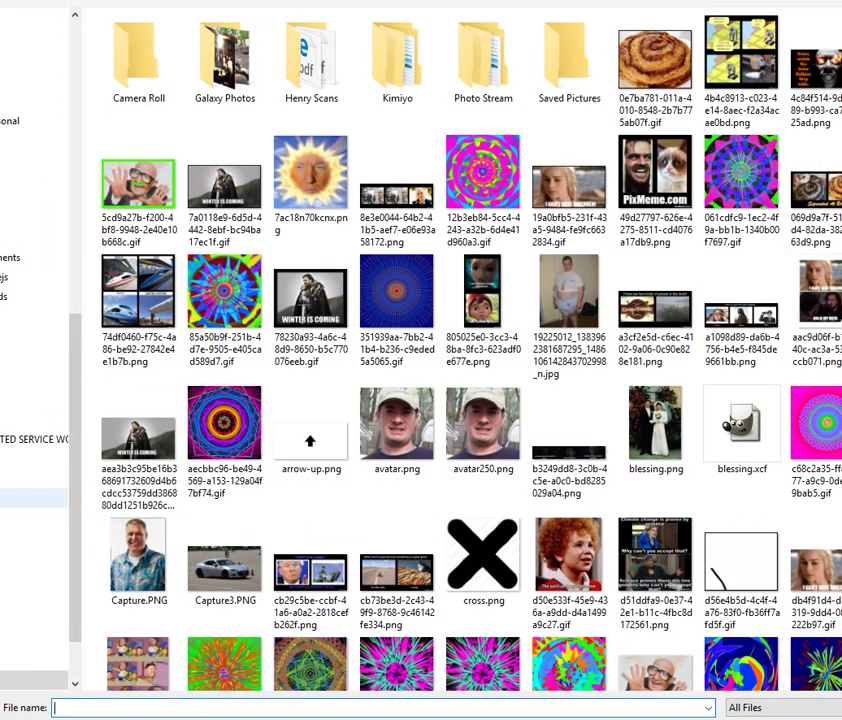
pyautogui.scroll(-5, 416, 508)
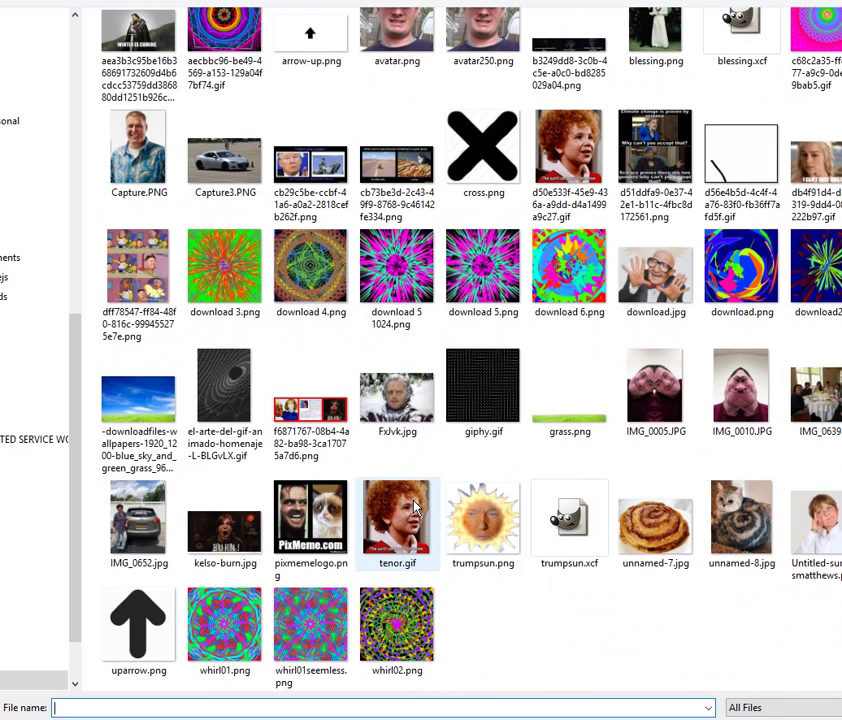
pyautogui.doubleClick(474, 522)
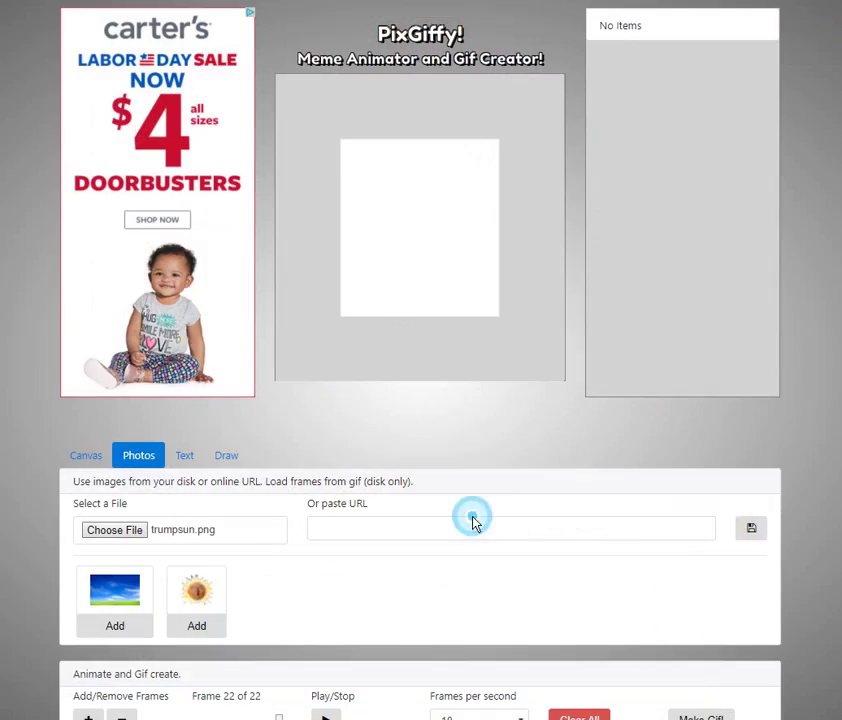
# Import grass.png as the third image
pyautogui.click(115, 531)
pyautogui.scroll(-5, 290, 500)
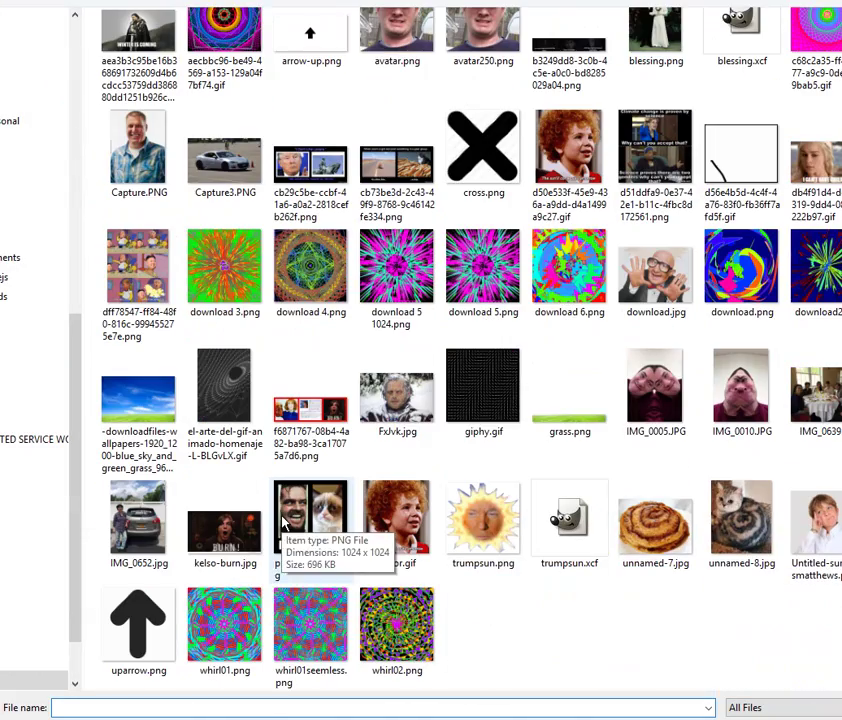
pyautogui.click(575, 400)
pyautogui.doubleClick(575, 400)
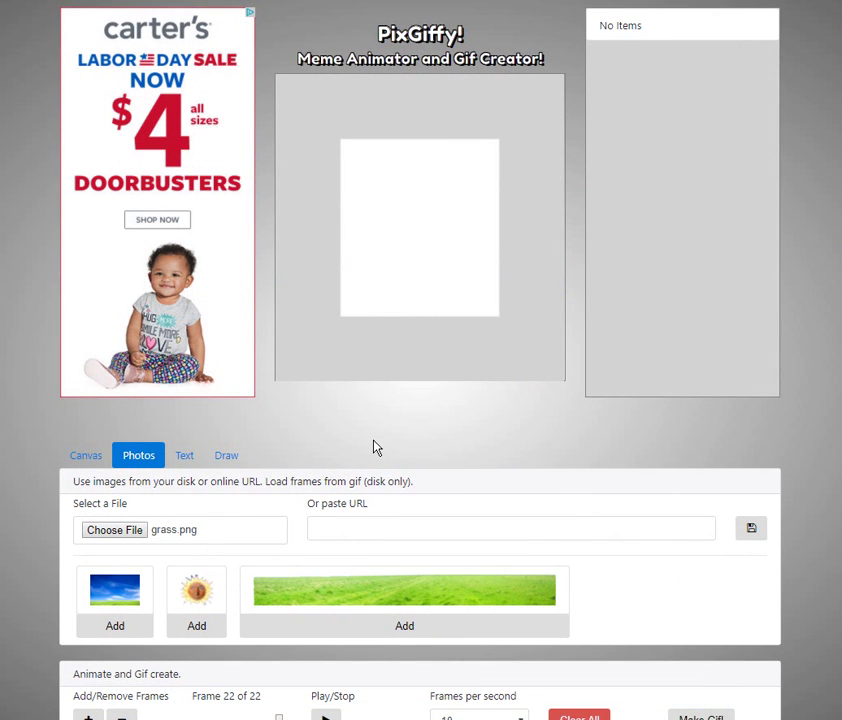
# Place the sky wallpaper on frame 22, growing, shrinking and moving it to fill the canvas
pyautogui.click(118, 627)
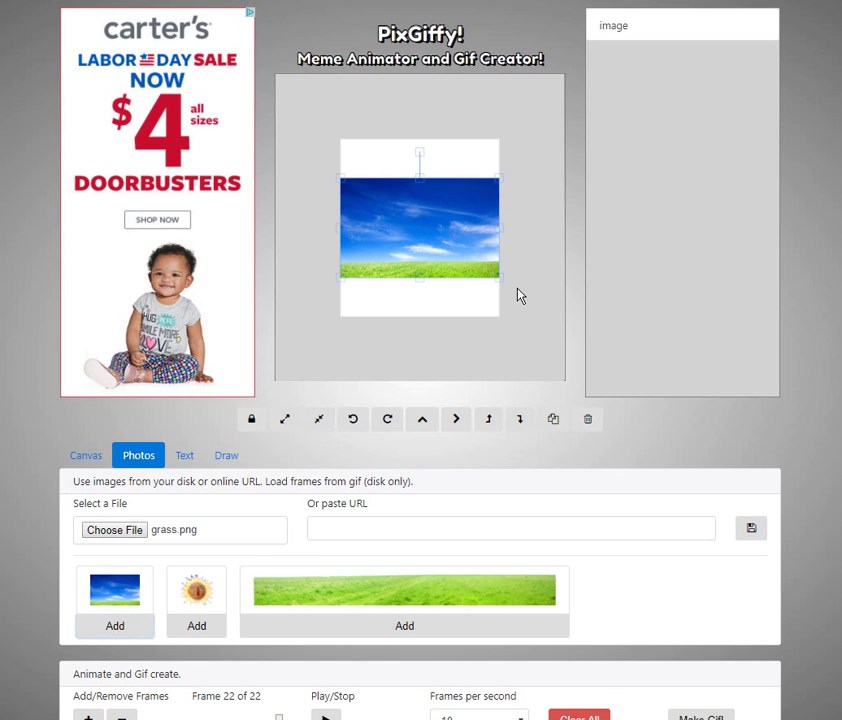
pyautogui.moveTo(499, 277); pyautogui.dragTo(571, 383)
pyautogui.moveTo(458, 268); pyautogui.dragTo(399, 226)
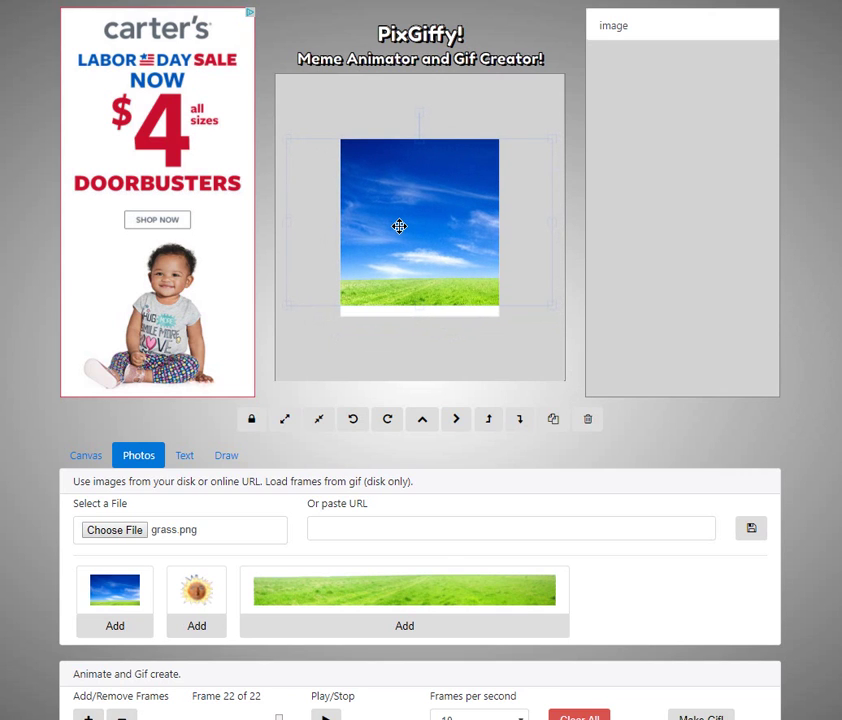
pyautogui.moveTo(551, 302); pyautogui.dragTo(538, 349)
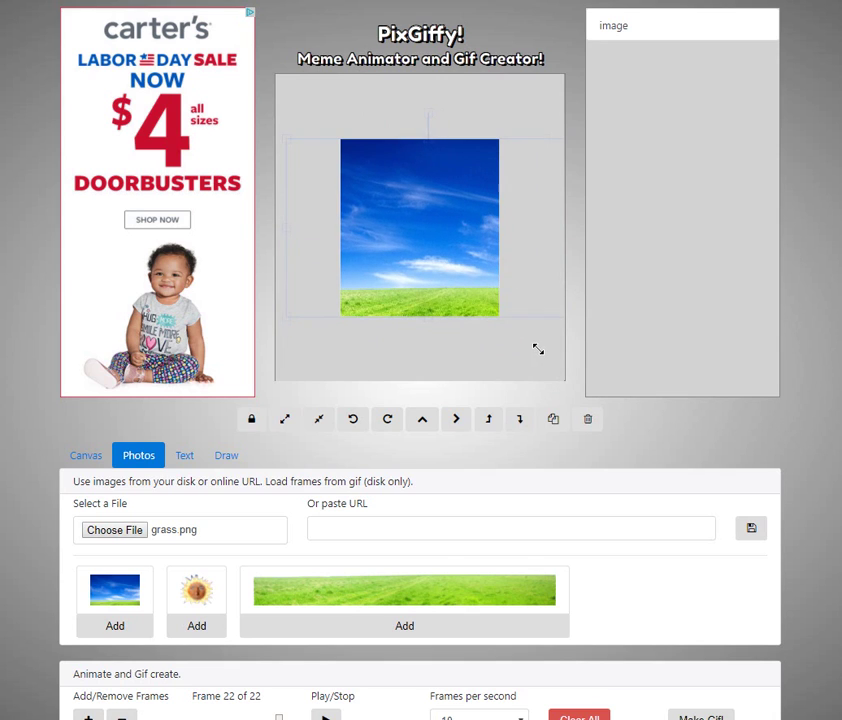
pyautogui.click(285, 420)
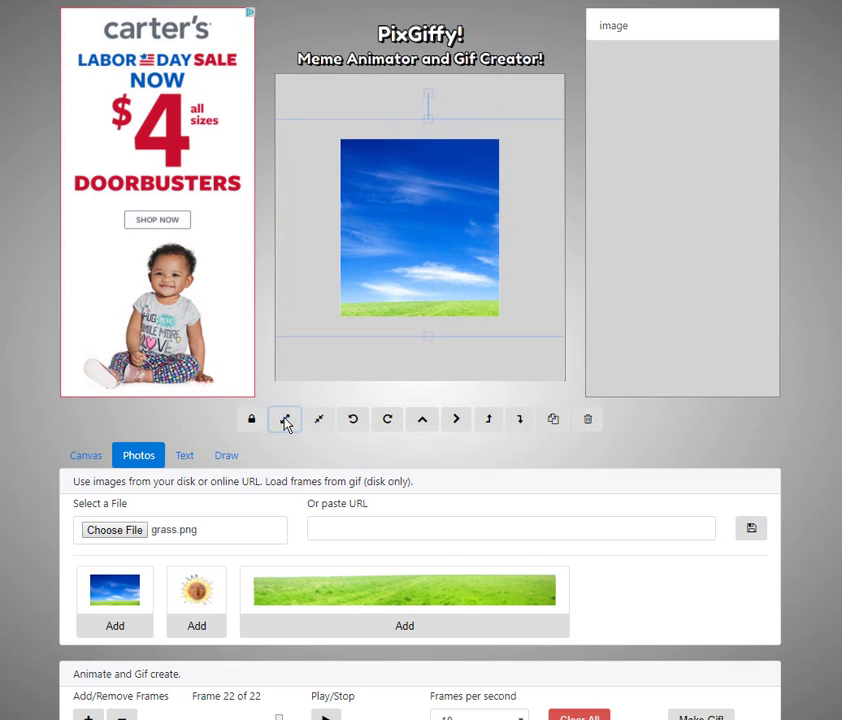
pyautogui.click(318, 426)
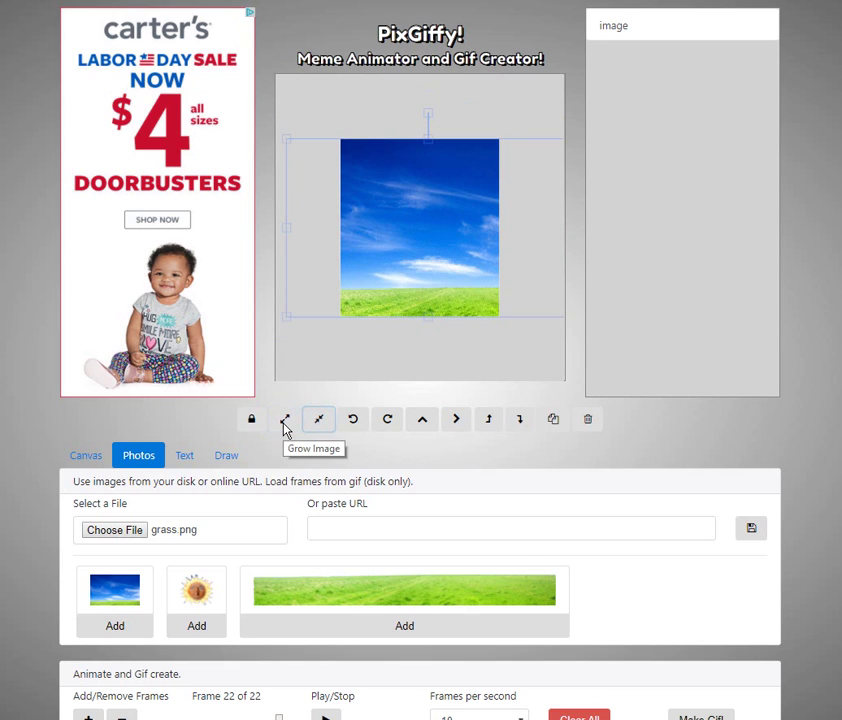
pyautogui.moveTo(432, 248); pyautogui.dragTo(400, 247)
pyautogui.click(286, 424)
pyautogui.click(319, 419)
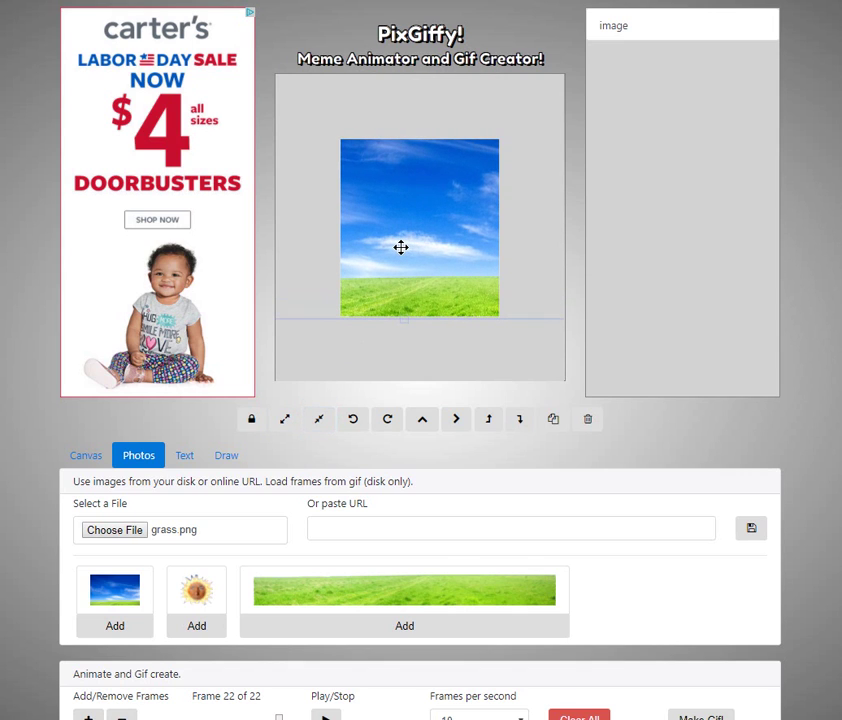
# Hide the sun below the horizon under a double-height grass strip and record it as a new frame
pyautogui.click(197, 627)
pyautogui.moveTo(422, 237); pyautogui.dragTo(426, 366)
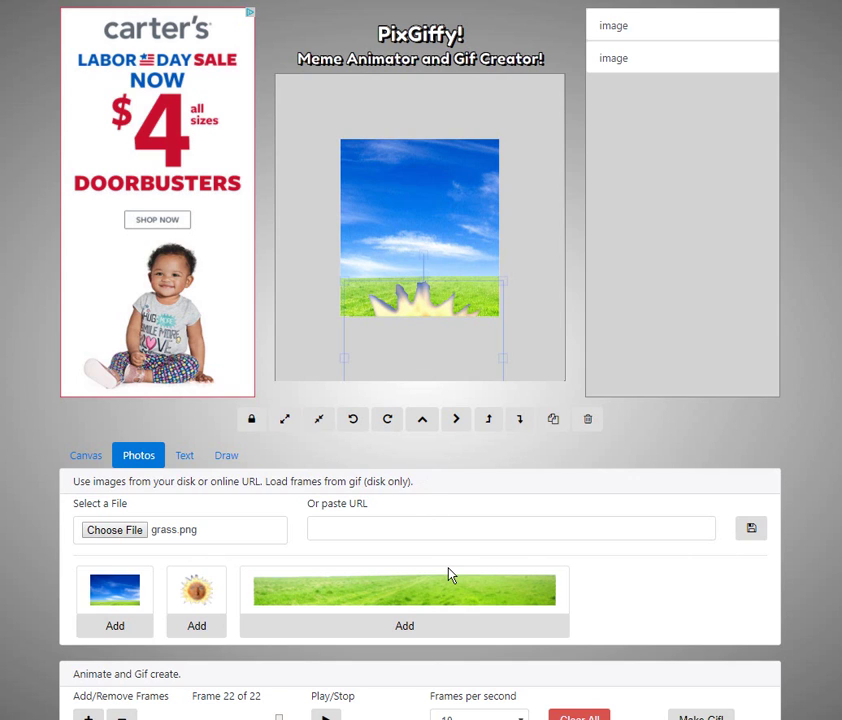
pyautogui.click(405, 628)
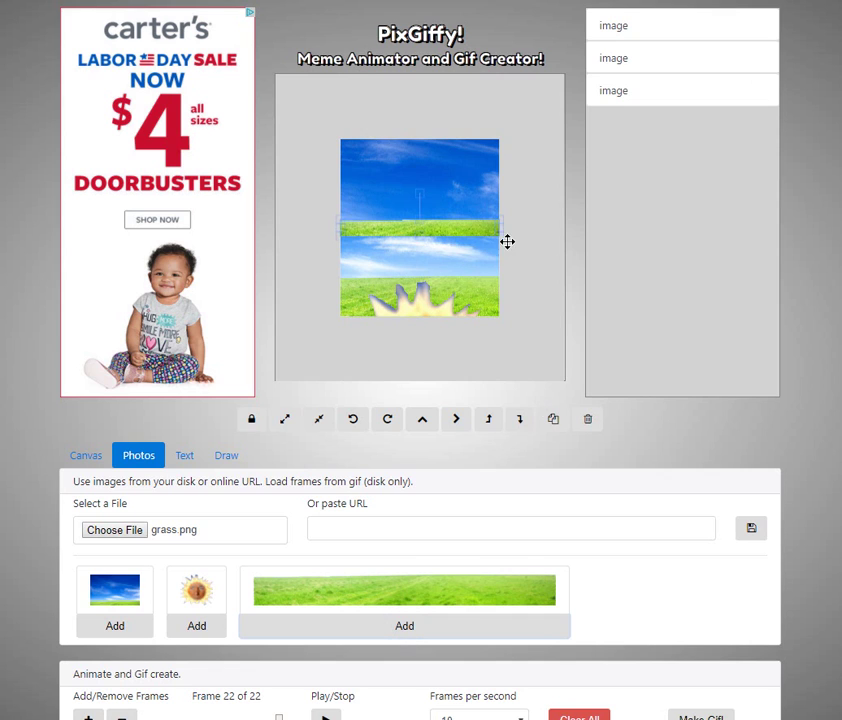
pyautogui.moveTo(500, 234); pyautogui.dragTo(580, 268)
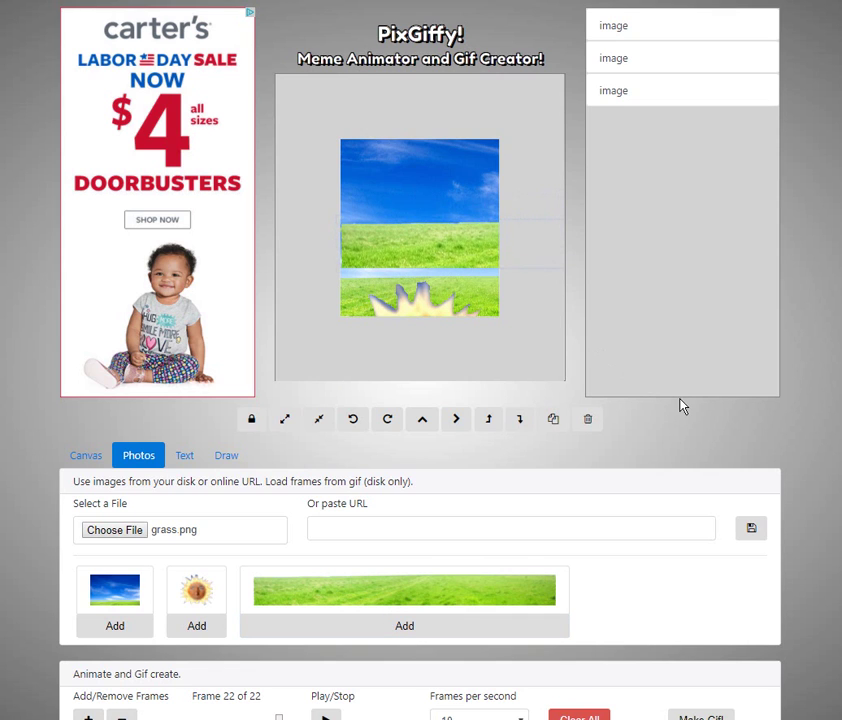
pyautogui.moveTo(455, 250); pyautogui.dragTo(352, 304)
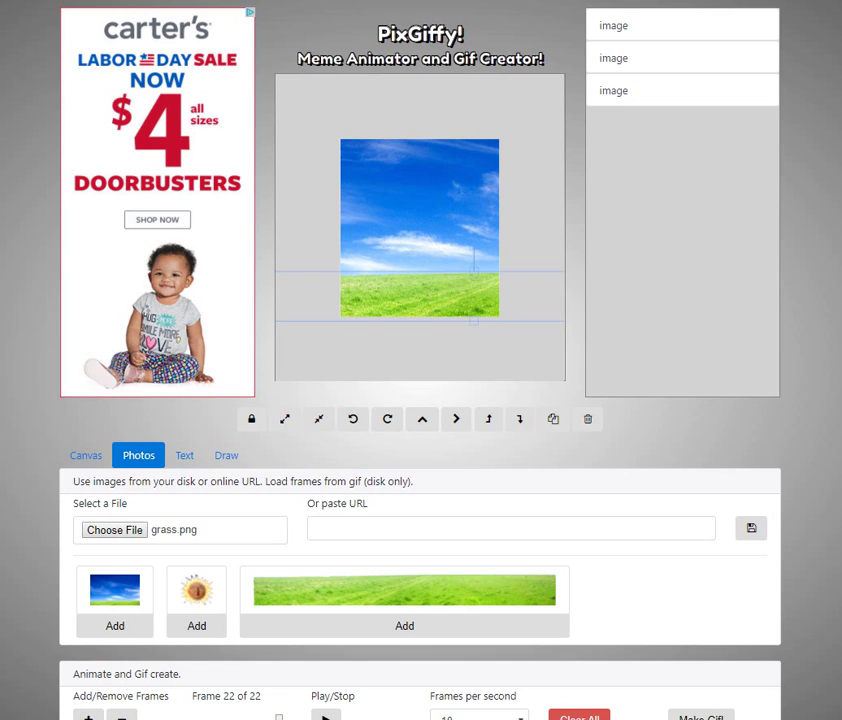
pyautogui.click(88, 716)
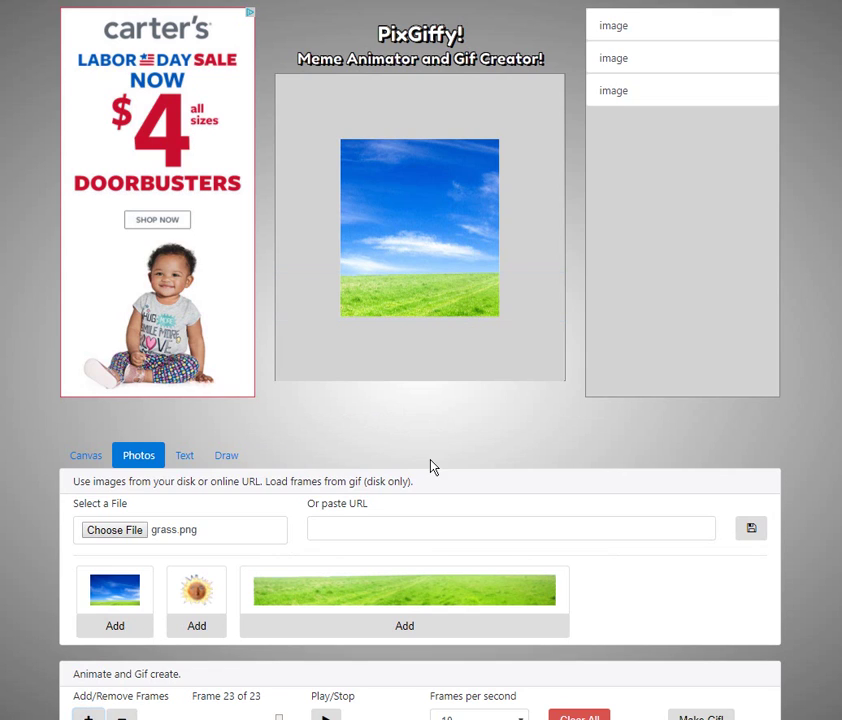
# Select the sun layer and raise it just above the grass in two moves, adding a frame after each
pyautogui.click(421, 282)
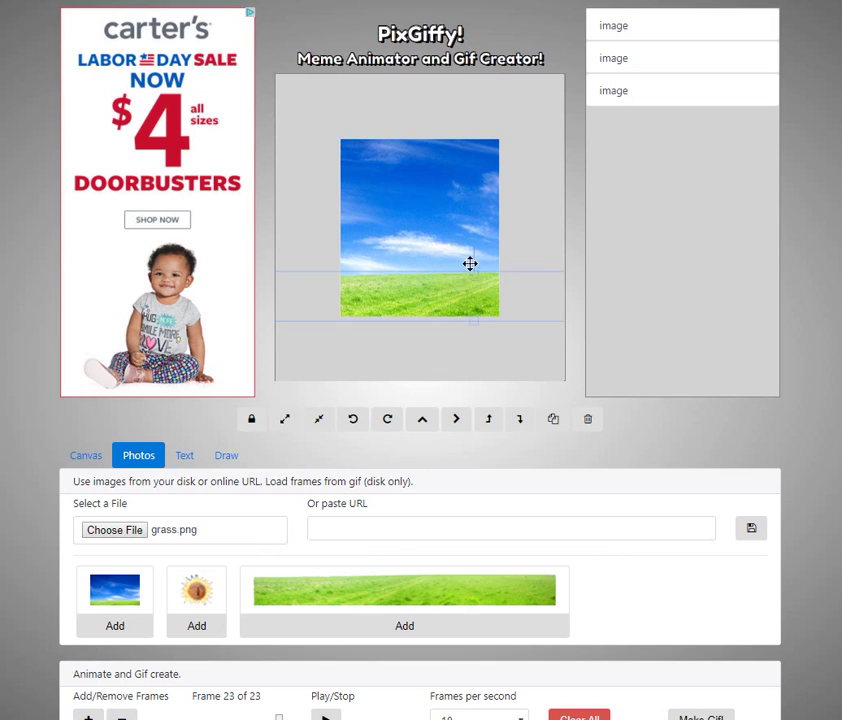
pyautogui.click(667, 62)
pyautogui.moveTo(410, 301); pyautogui.dragTo(417, 285)
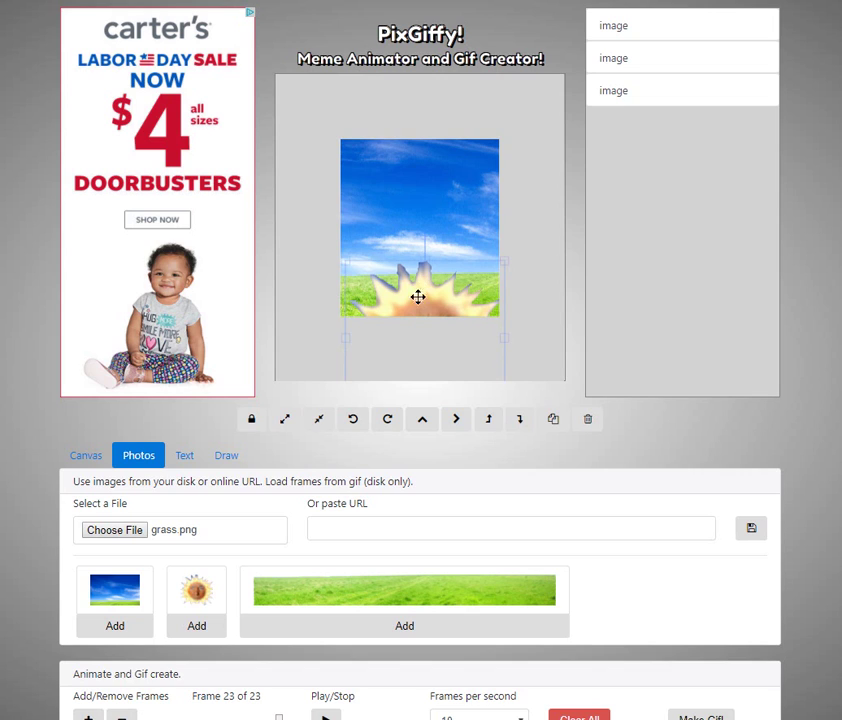
pyautogui.click(88, 716)
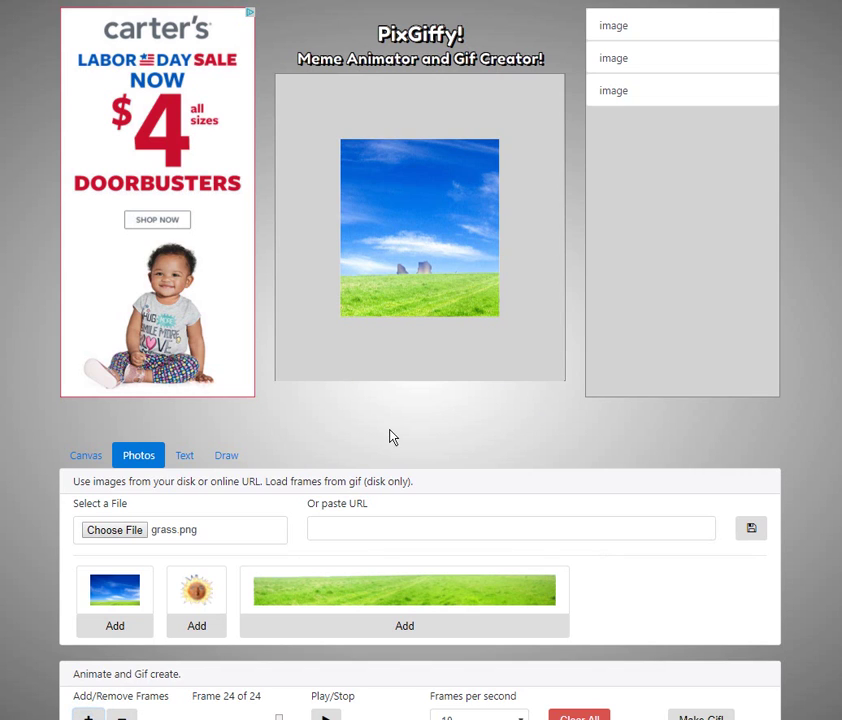
pyautogui.moveTo(410, 268); pyautogui.dragTo(407, 248)
pyautogui.click(88, 714)
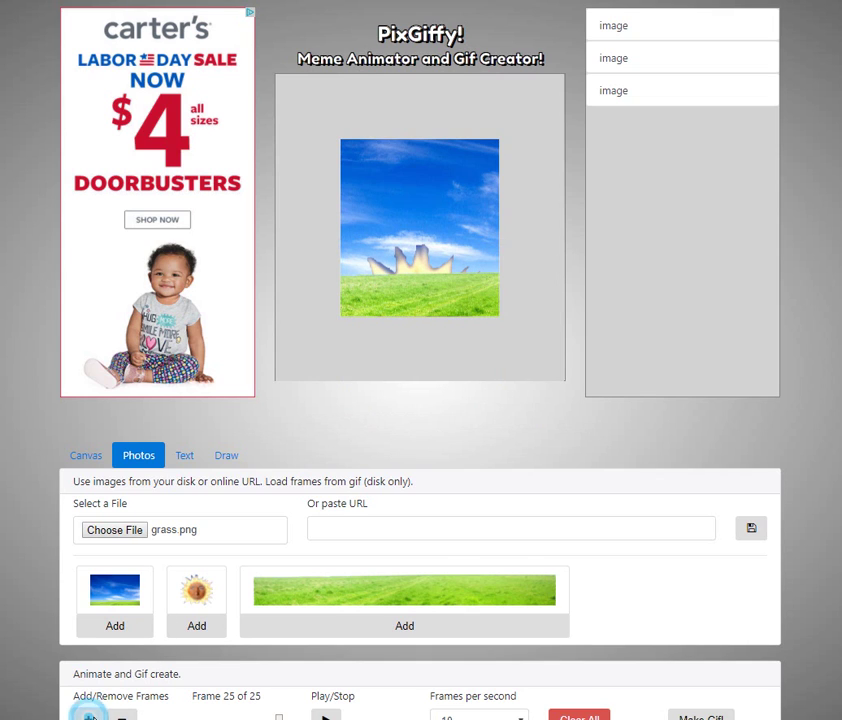
# Keep lifting the sun higher into the sky, adding a frame after each move, then step back through frames
pyautogui.moveTo(432, 295); pyautogui.dragTo(417, 233)
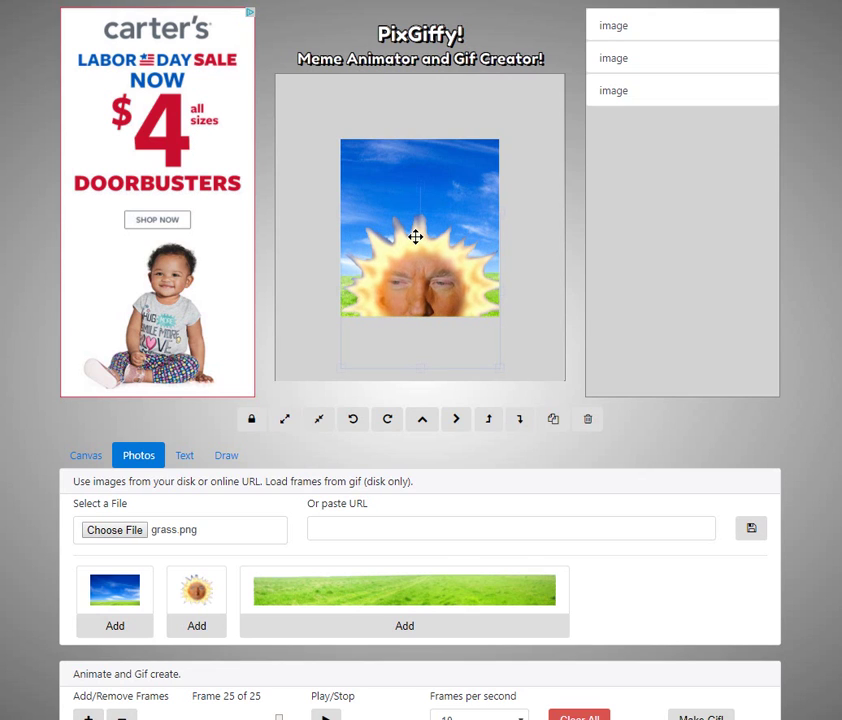
pyautogui.click(88, 714)
pyautogui.moveTo(391, 301); pyautogui.dragTo(404, 222)
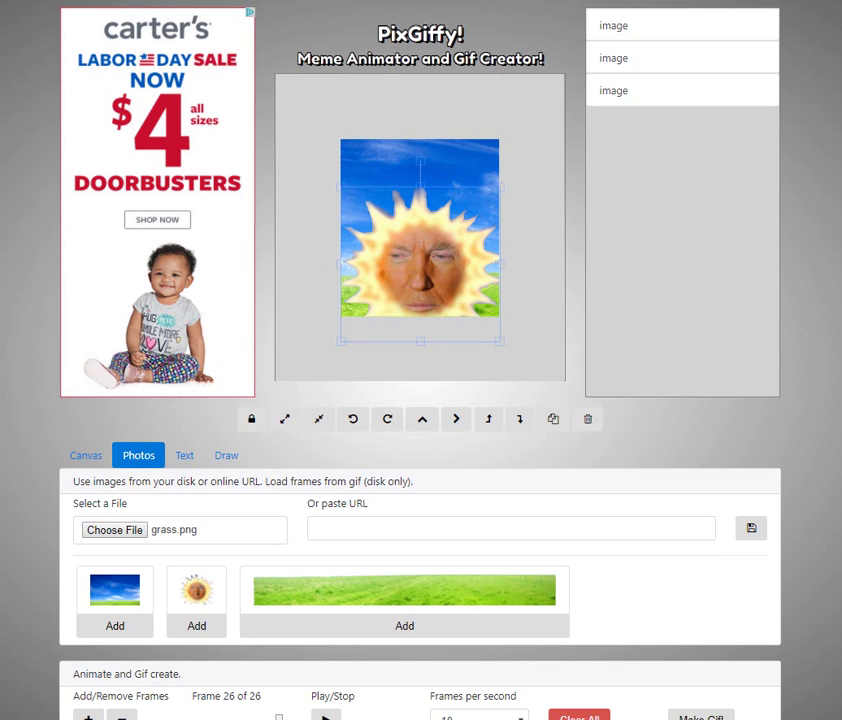
pyautogui.click(88, 714)
pyautogui.moveTo(437, 254)
pyautogui.mouseDown()
pyautogui.moveTo(436, 231)
pyautogui.moveTo(432, 238)
pyautogui.mouseUp()
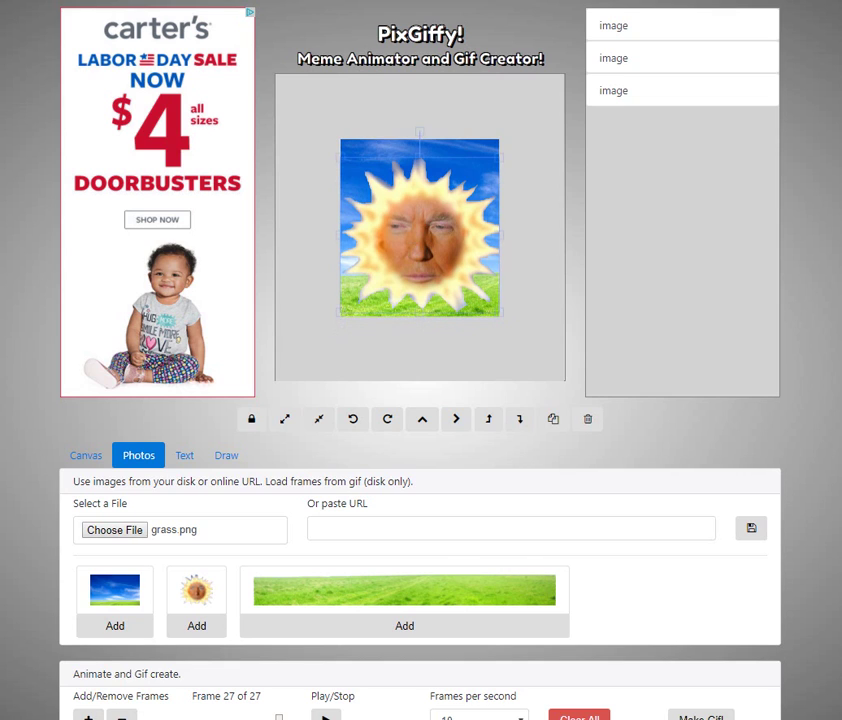
pyautogui.click(88, 718)
pyautogui.moveTo(447, 229); pyautogui.dragTo(453, 205)
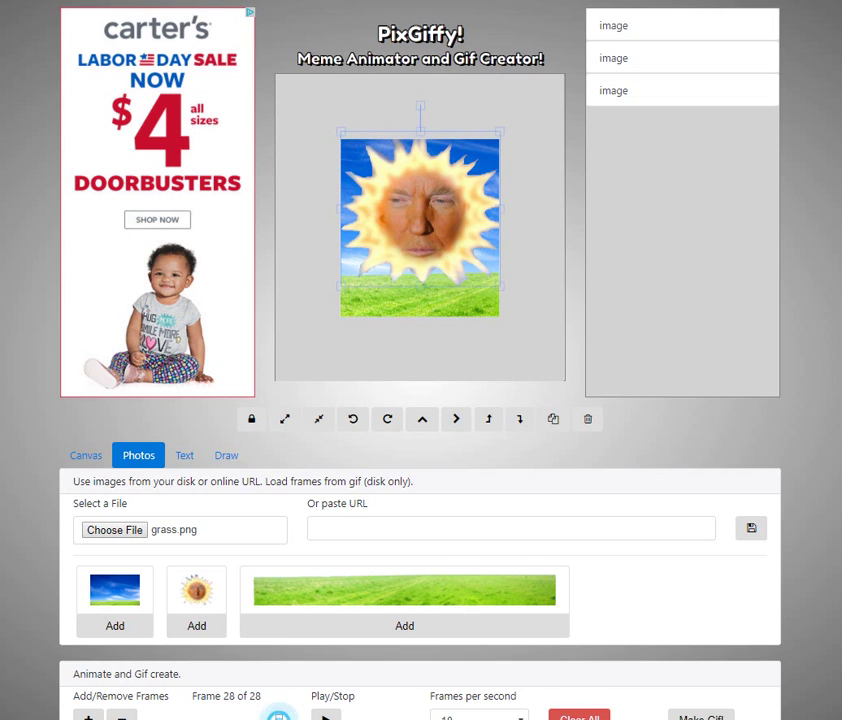
pyautogui.click(325, 718)
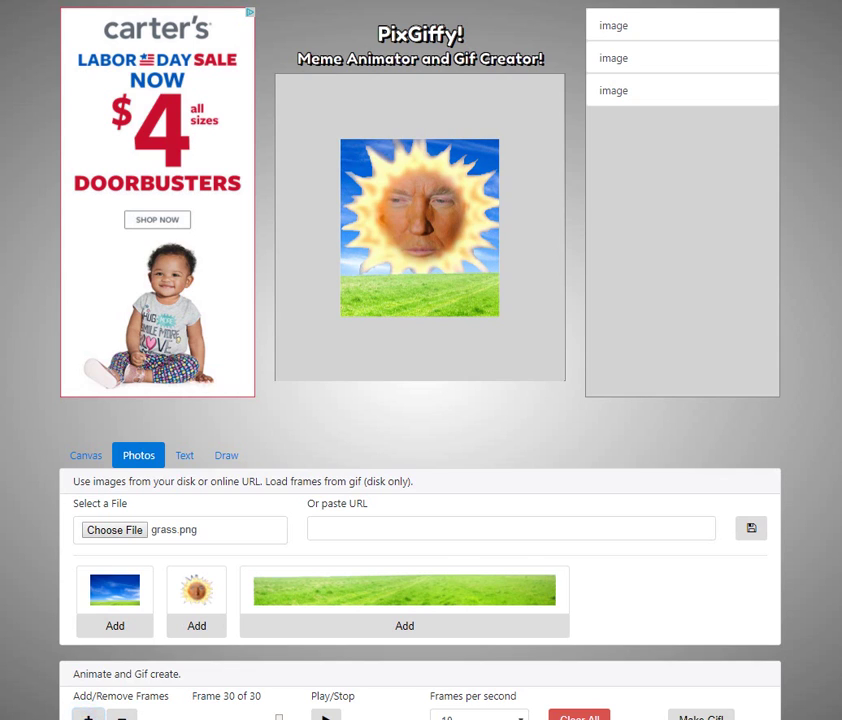
# Play and stop the animation preview, then start generating the GIF from all frames
pyautogui.click(325, 716)
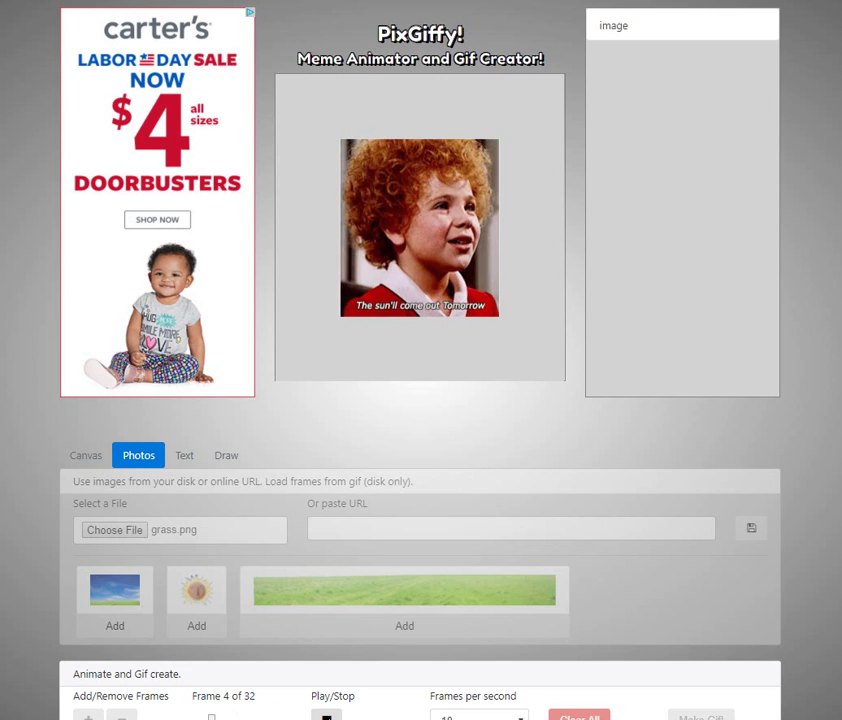
pyautogui.click(326, 712)
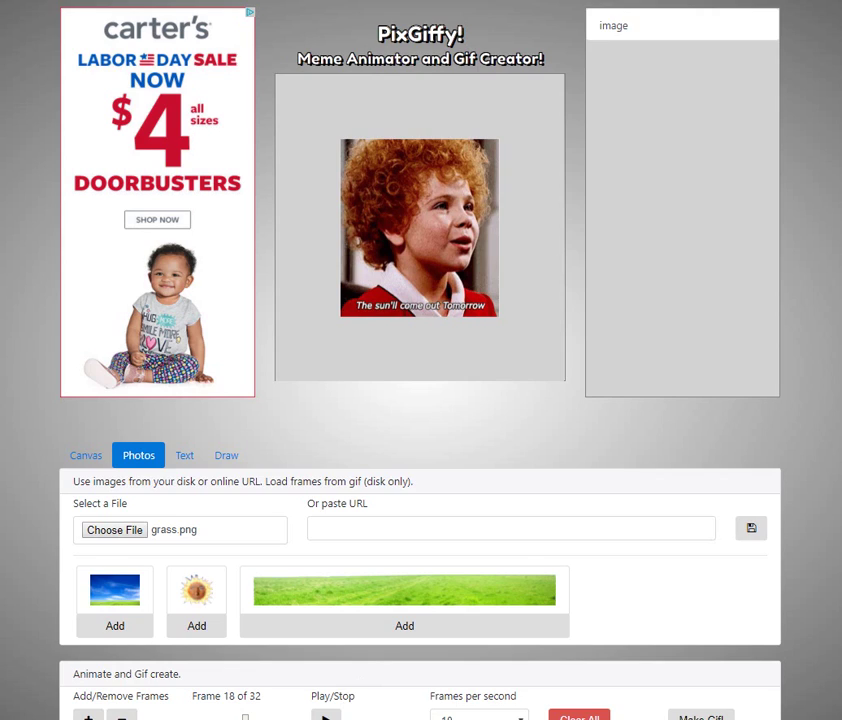
pyautogui.click(701, 716)
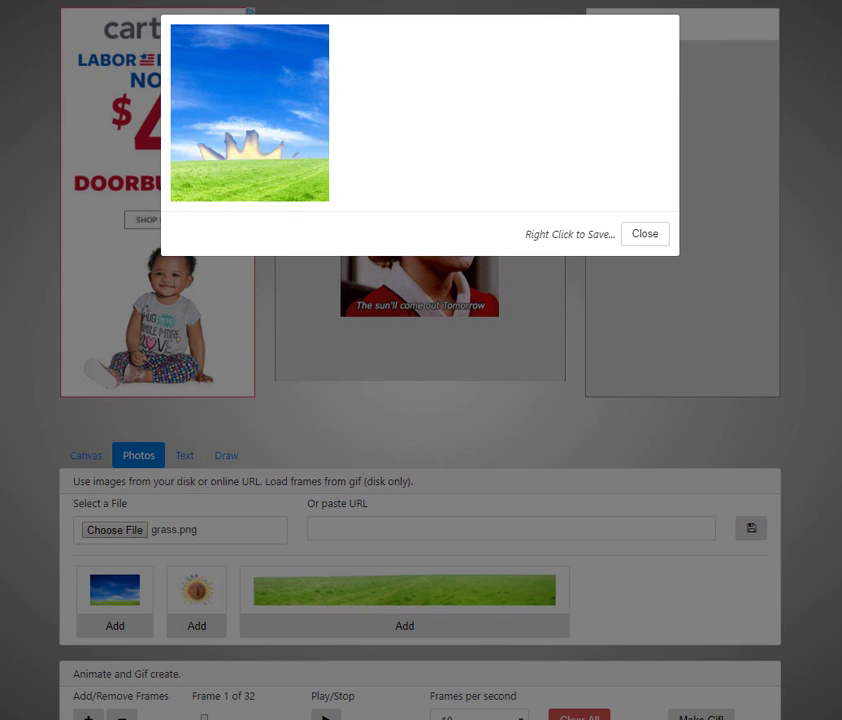
# Close the finished 32-frame GIF preview to return to the editor
pyautogui.click(641, 233)
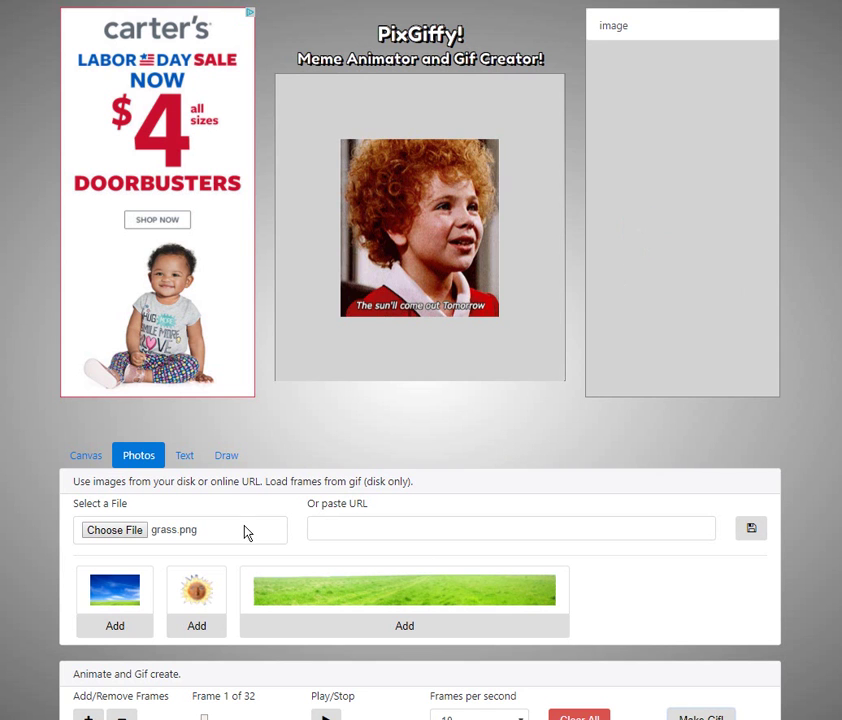